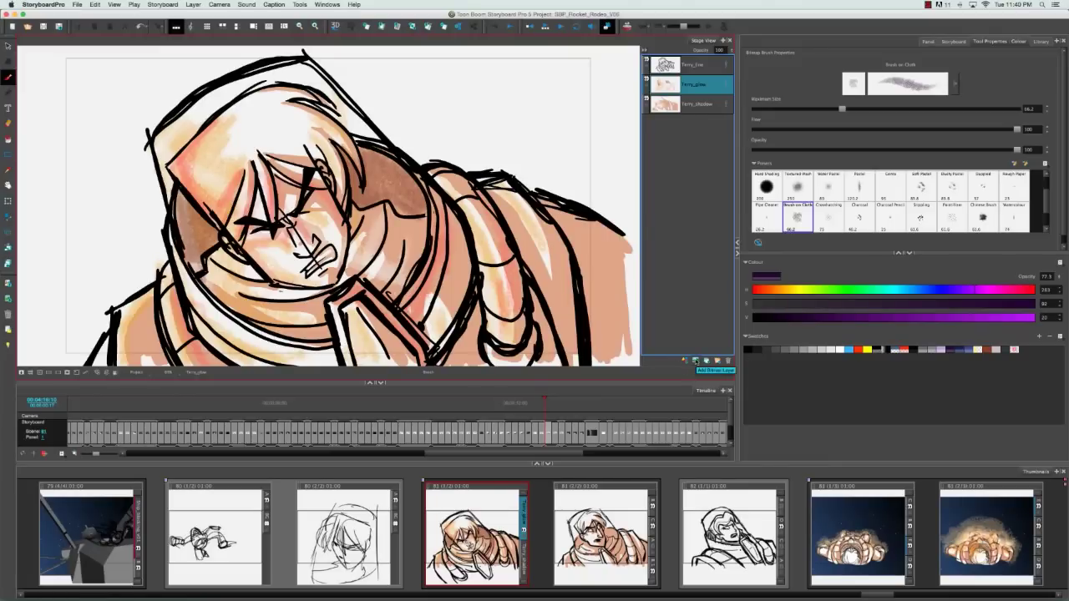
- Add a new bitmap layer A above Terry_glow, keep it selected, and pick the Brush tool
left_click(696, 360)
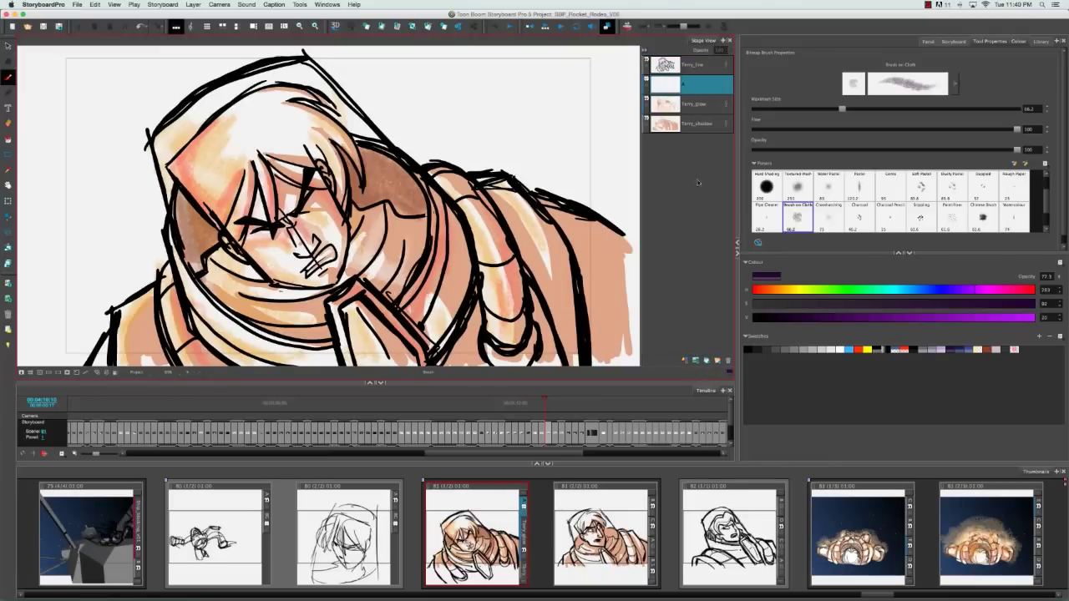
left_click(707, 66)
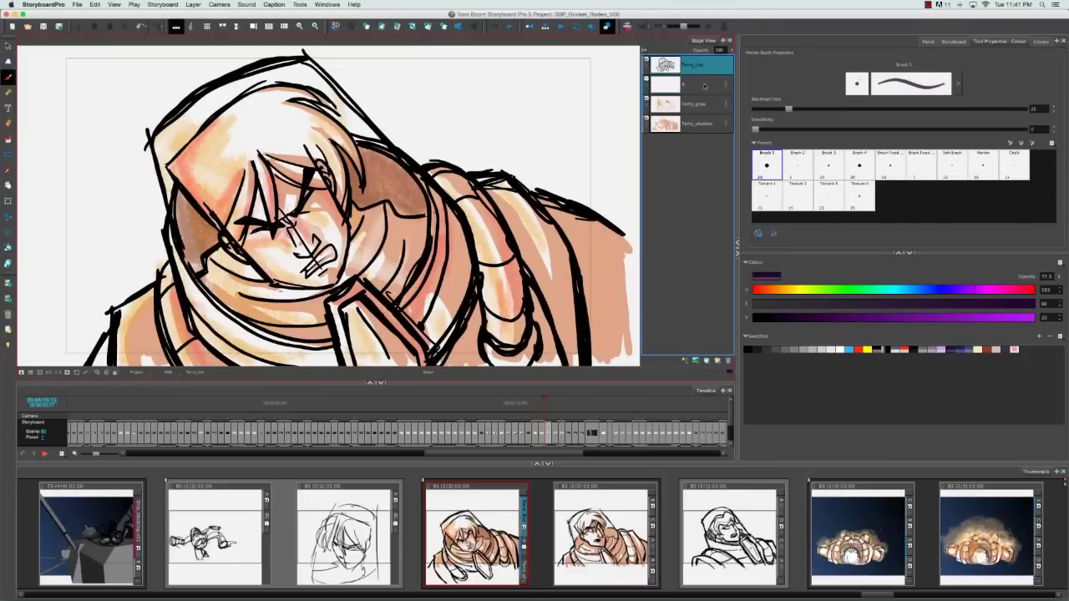
left_click(707, 82)
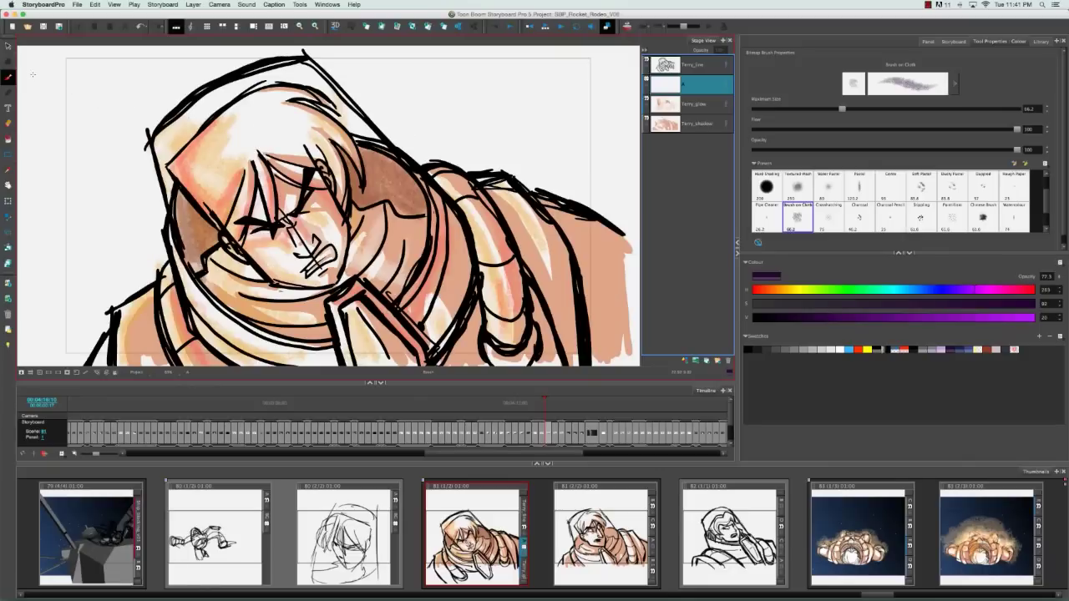
left_click(7, 76)
left_click(773, 74)
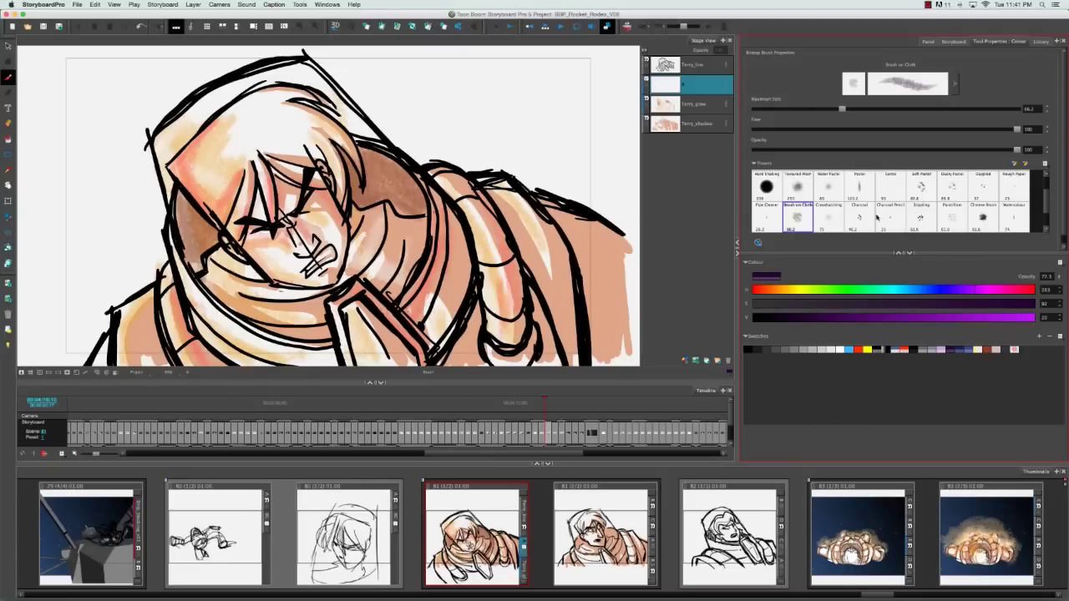
- Choose the Textured Wash brush preset in Tool Properties
scroll(1044, 205, "down", 2)
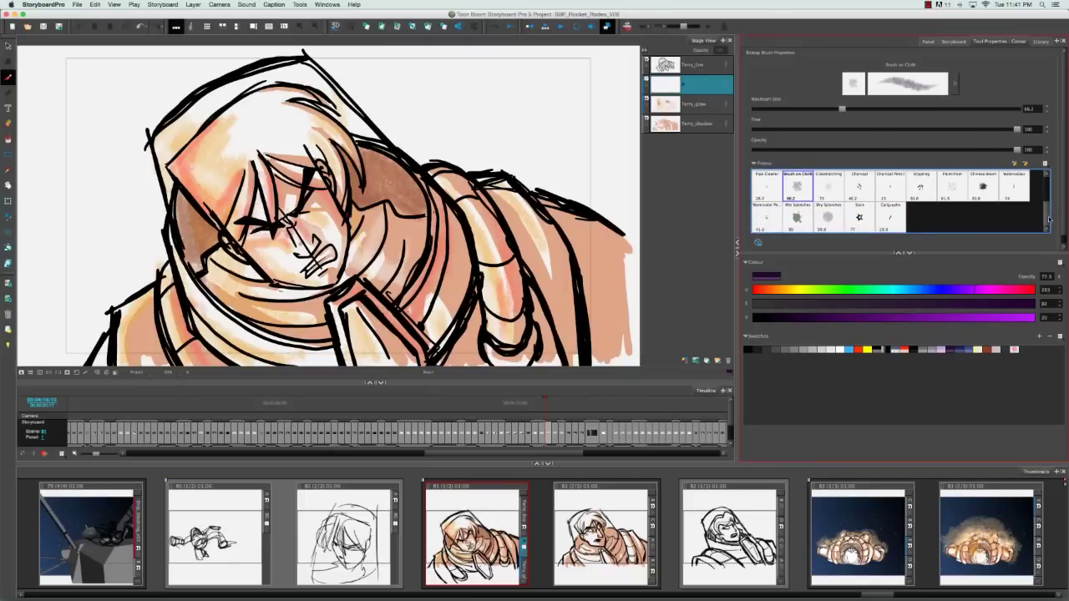
left_click_drag(1048, 211, 1048, 188)
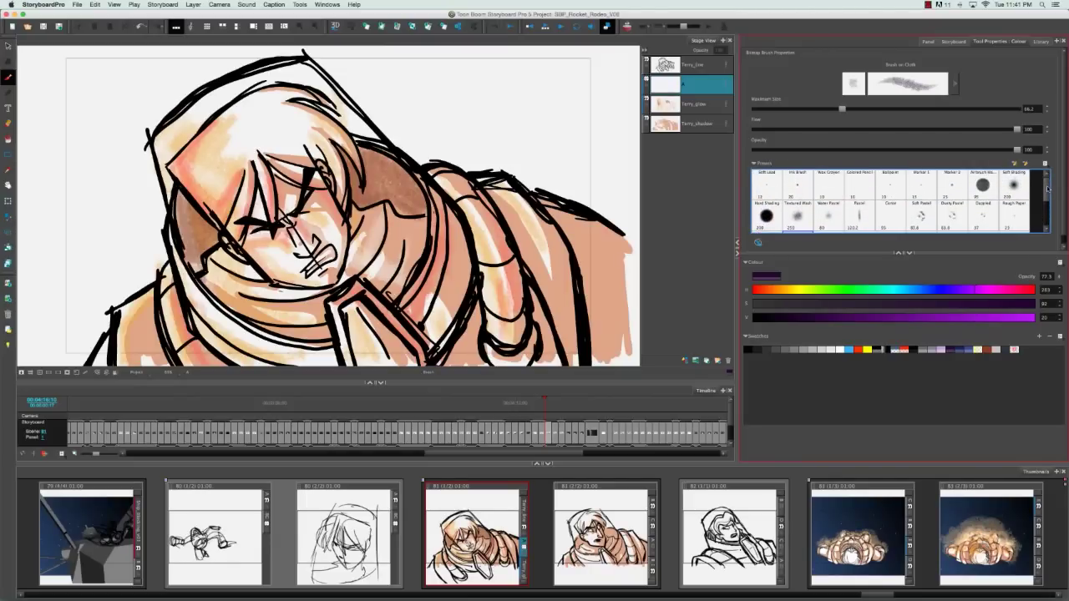
left_click(804, 224)
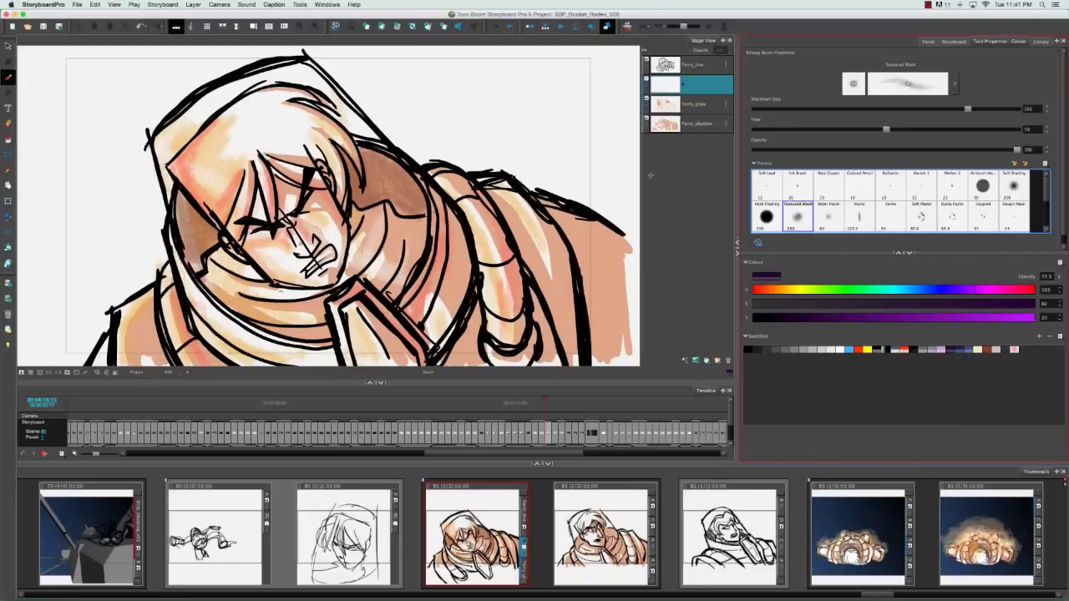
- Paint a purple textured blob beside the character's head and a cross-shaped smudge to its right
mouse_move(472, 85)
left_mouse_down()
mouse_move(451, 100)
mouse_move(484, 117)
mouse_move(492, 109)
mouse_move(506, 125)
mouse_move(467, 117)
mouse_move(501, 108)
left_mouse_up()
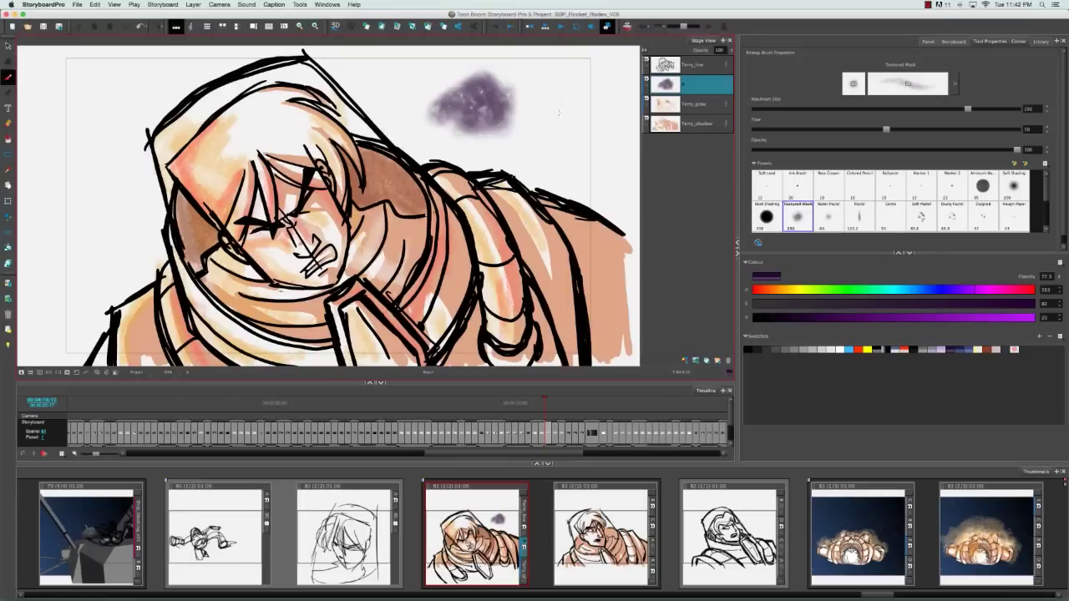
left_click_drag(559, 112, 528, 160)
mouse_move(545, 90)
left_mouse_down()
mouse_move(539, 171)
mouse_move(609, 118)
mouse_move(550, 169)
left_mouse_up()
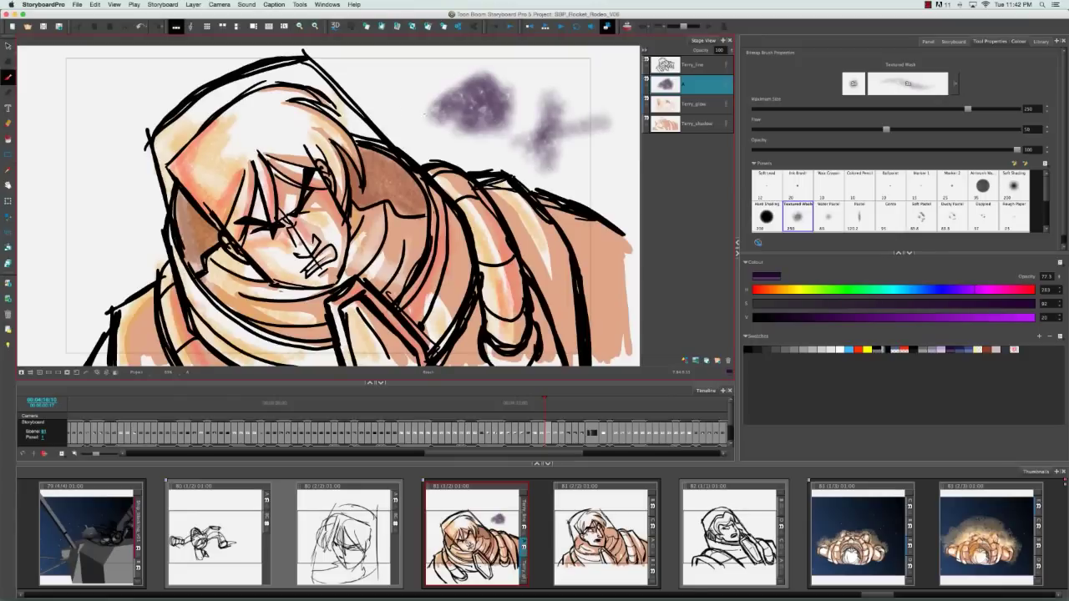
left_click(8, 45)
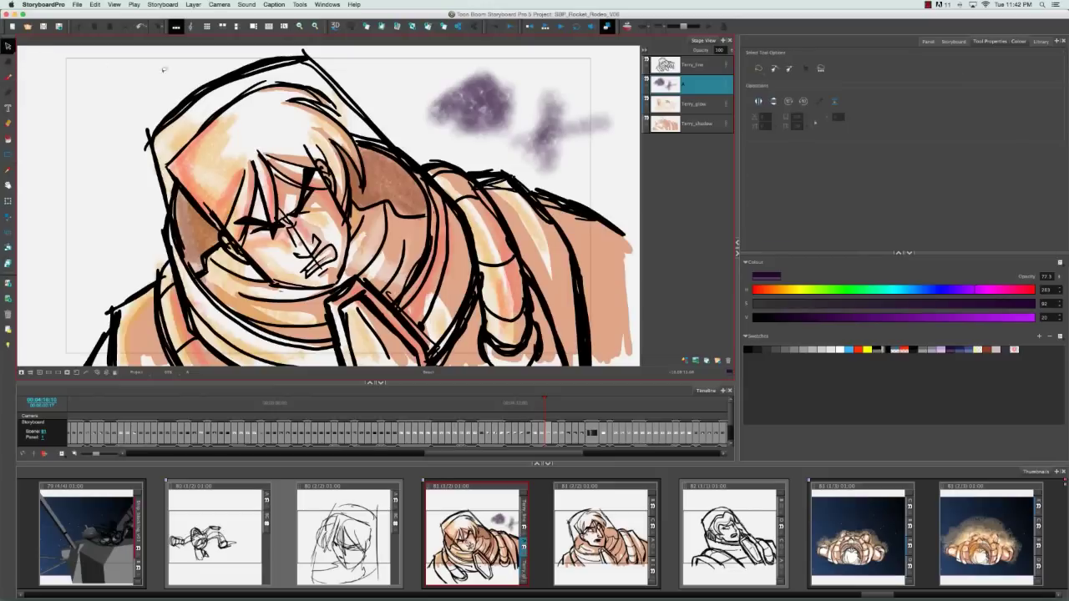
left_click_drag(431, 62, 616, 177)
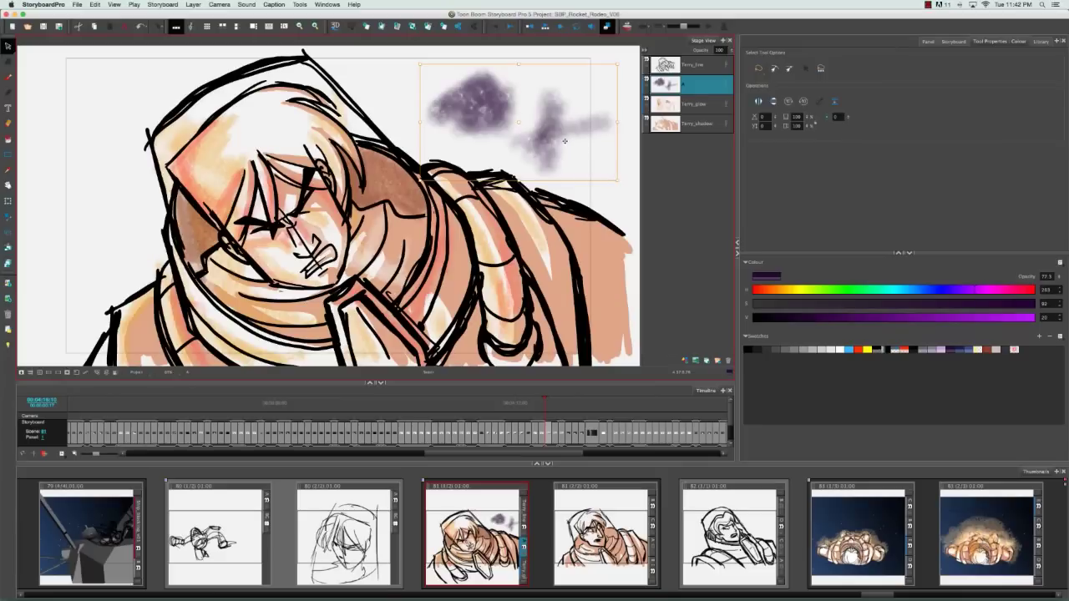
mouse_move(551, 135)
left_mouse_down()
mouse_move(397, 138)
mouse_move(548, 137)
left_mouse_up()
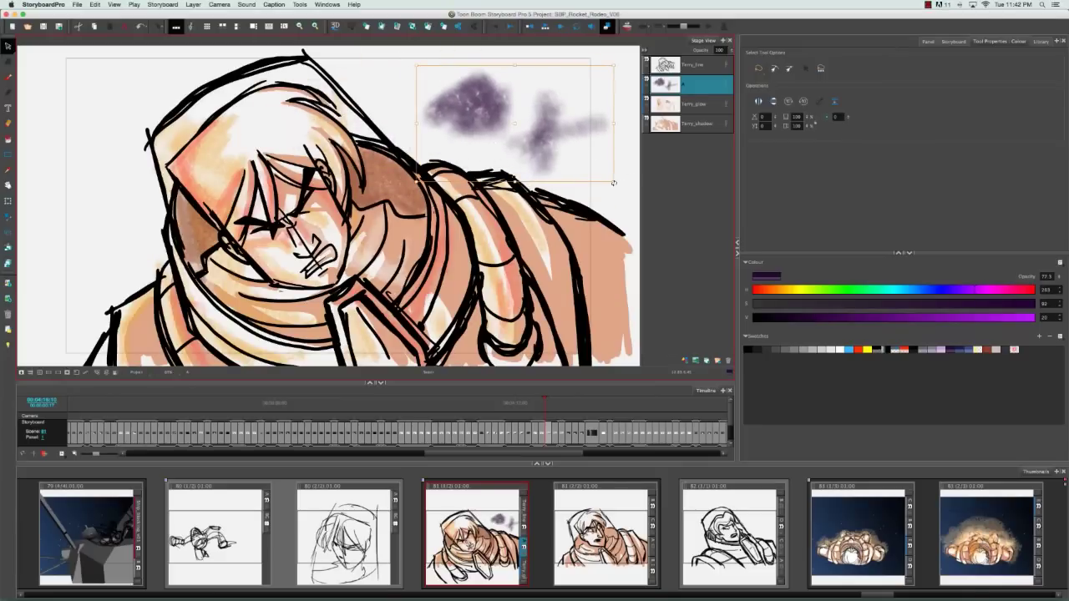
mouse_move(614, 181)
left_mouse_down()
mouse_move(539, 144)
mouse_move(571, 106)
left_mouse_up()
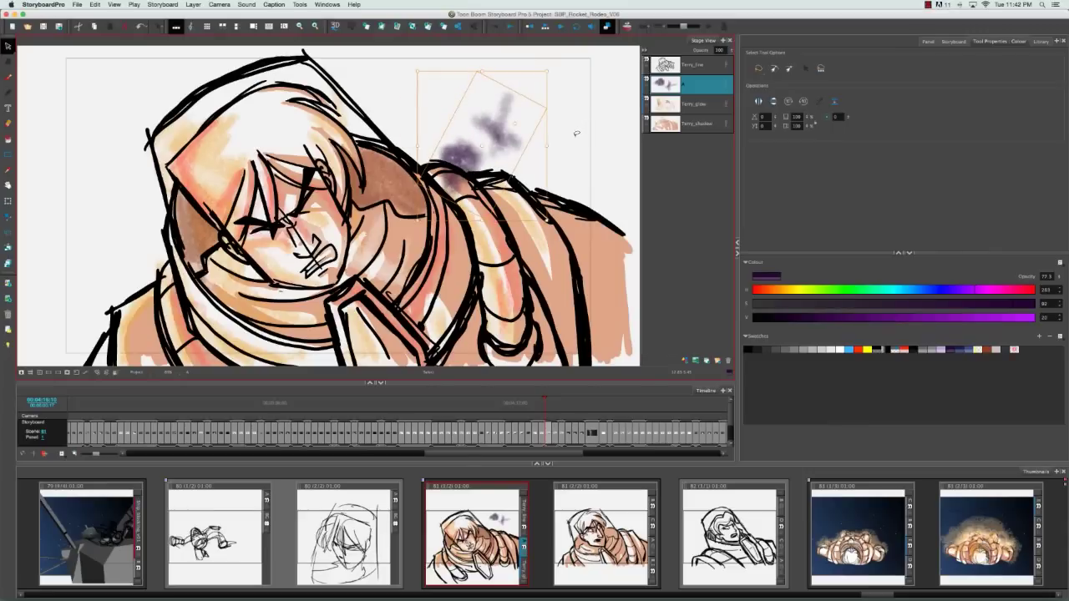
key("super+z")
key("super+z")
key("super+z")
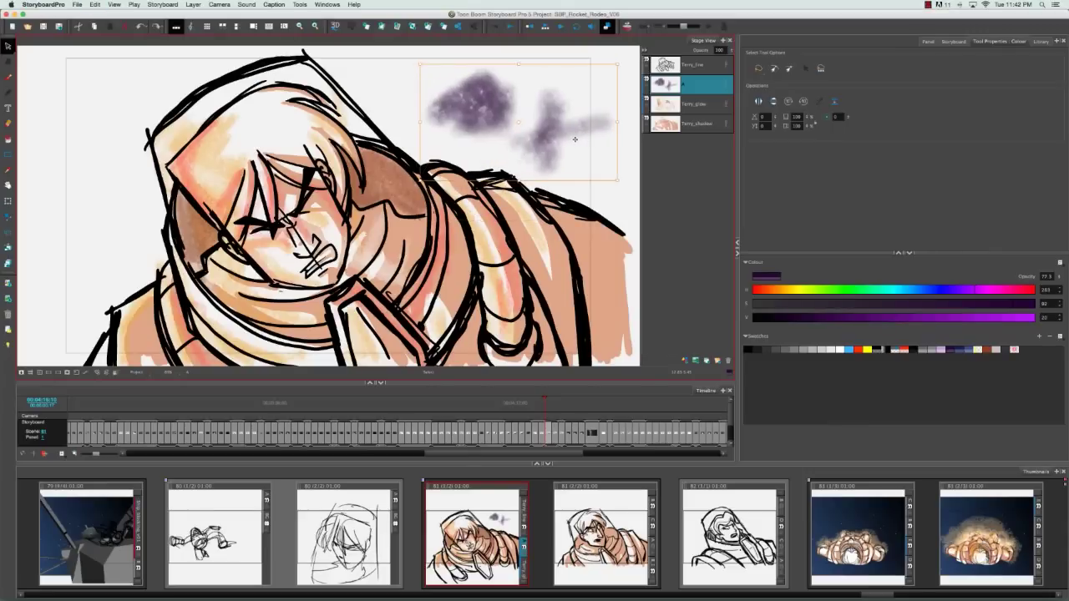
left_click(595, 183)
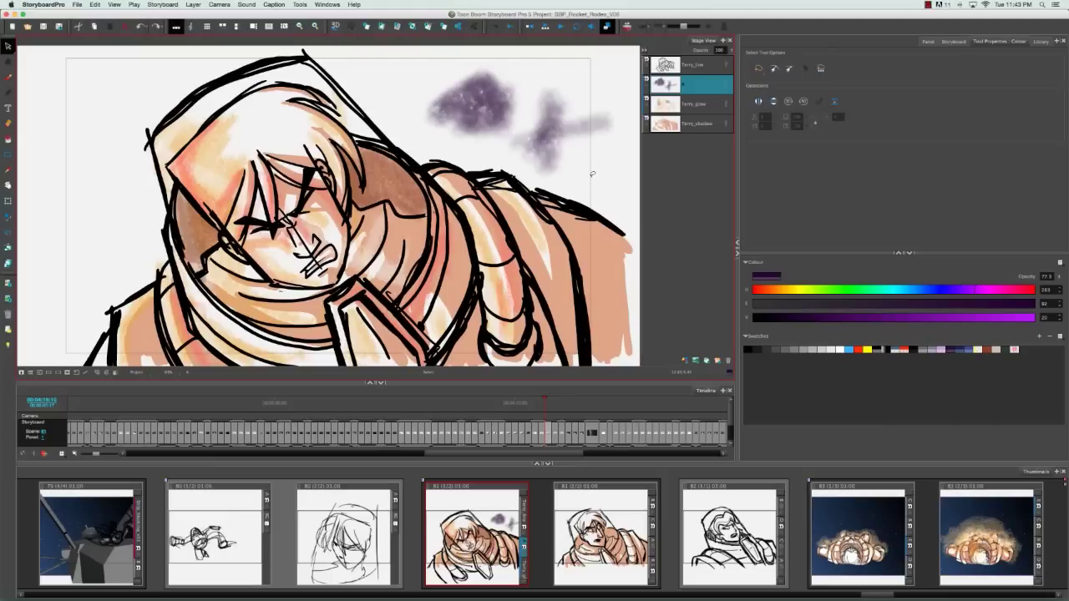
- With the Coloured Pencil brush at size 46.4, hatch reddish-brown over the purple smudge
left_click(8, 76)
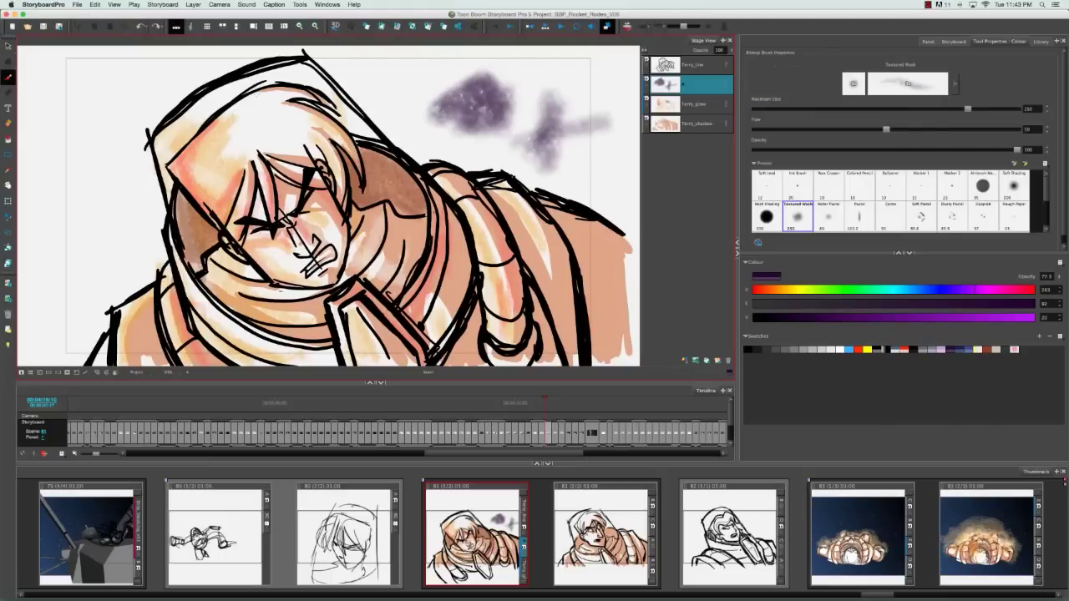
left_click(859, 183)
left_click_drag(772, 109, 869, 116)
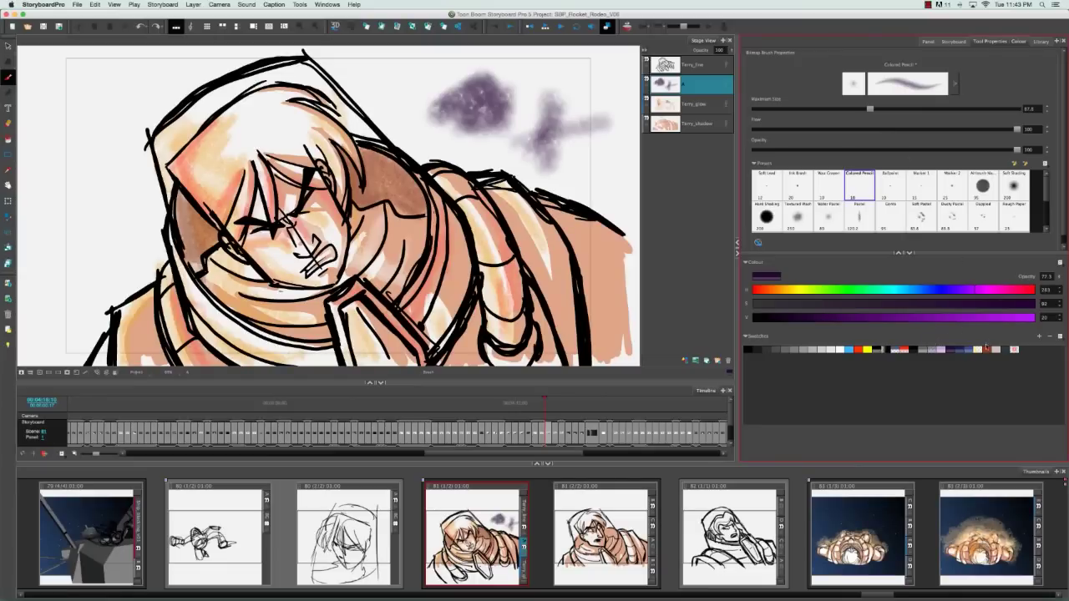
left_click(986, 349)
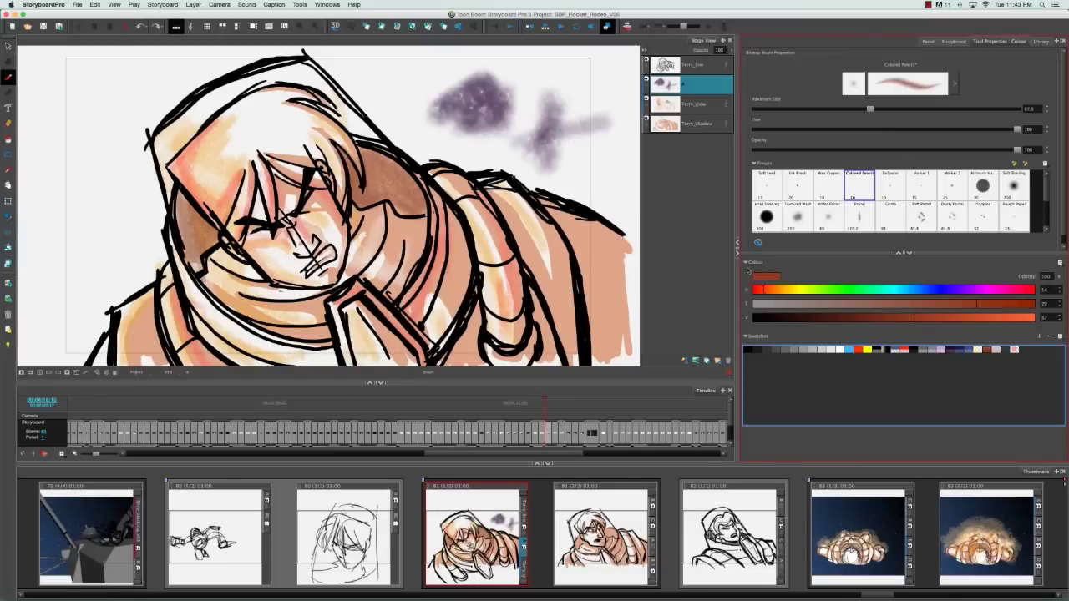
mouse_move(492, 84)
left_mouse_down()
mouse_move(455, 138)
mouse_move(505, 87)
mouse_move(466, 150)
mouse_move(489, 146)
left_mouse_up()
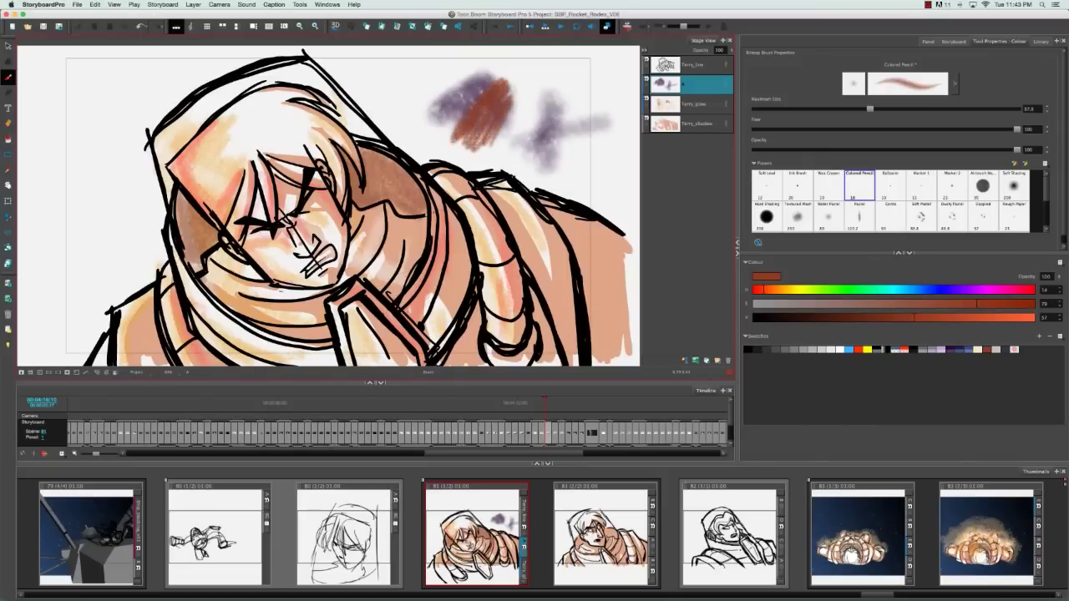
- At opacity 27 and size 146, paint larger reddish-brown strokes to the right, then select them
left_click_drag(1016, 149, 952, 152)
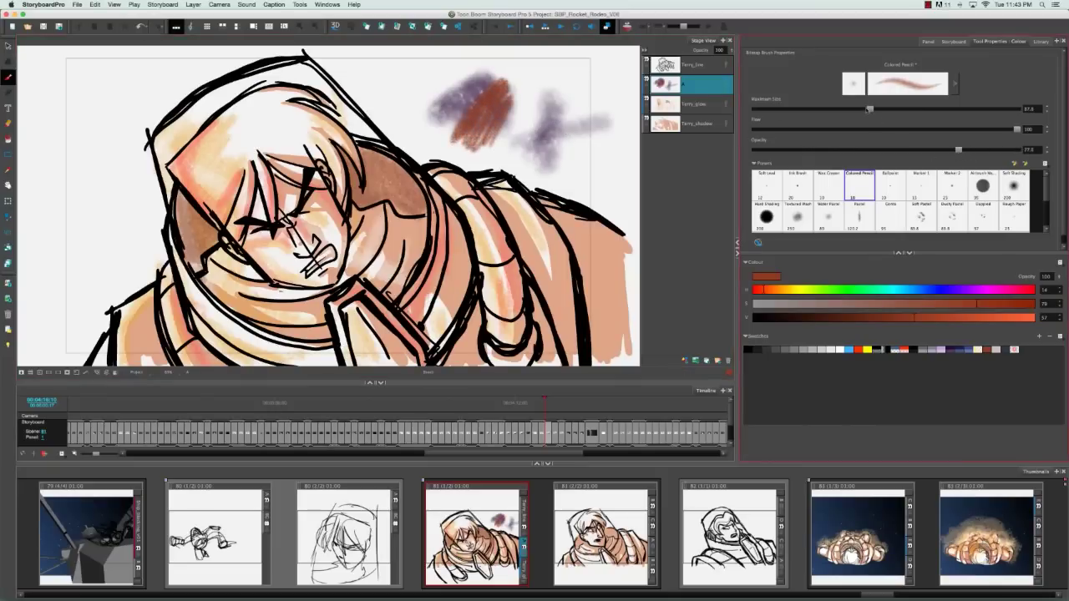
left_click_drag(871, 108, 916, 108)
mouse_move(572, 101)
left_mouse_down()
mouse_move(514, 149)
mouse_move(554, 130)
mouse_move(547, 155)
mouse_move(565, 150)
left_mouse_up()
key("alt+s")
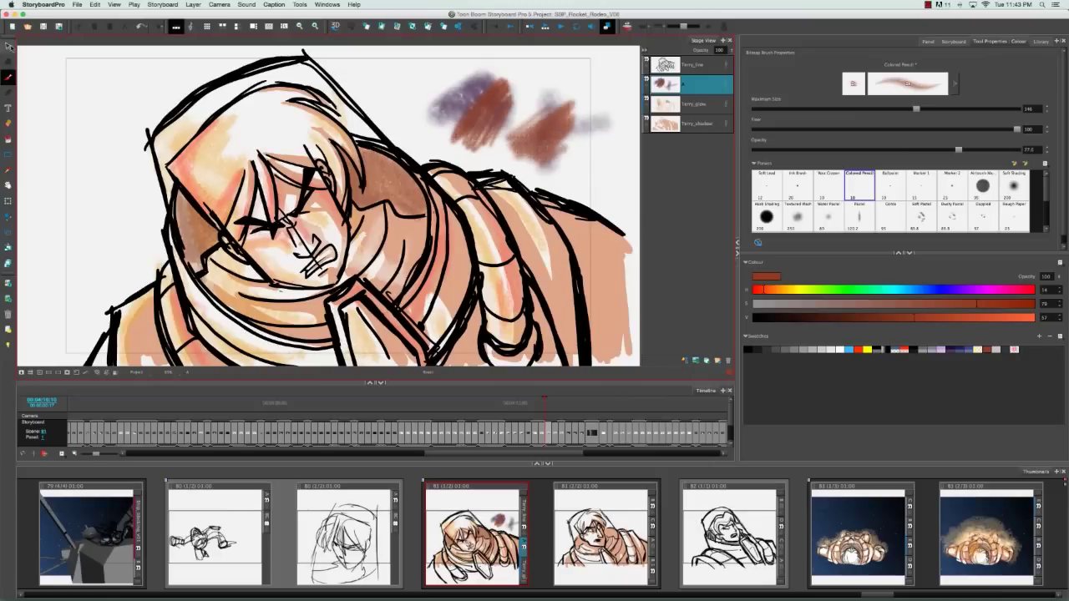
mouse_move(415, 73)
left_mouse_down()
mouse_move(493, 107)
mouse_move(577, 168)
left_mouse_up()
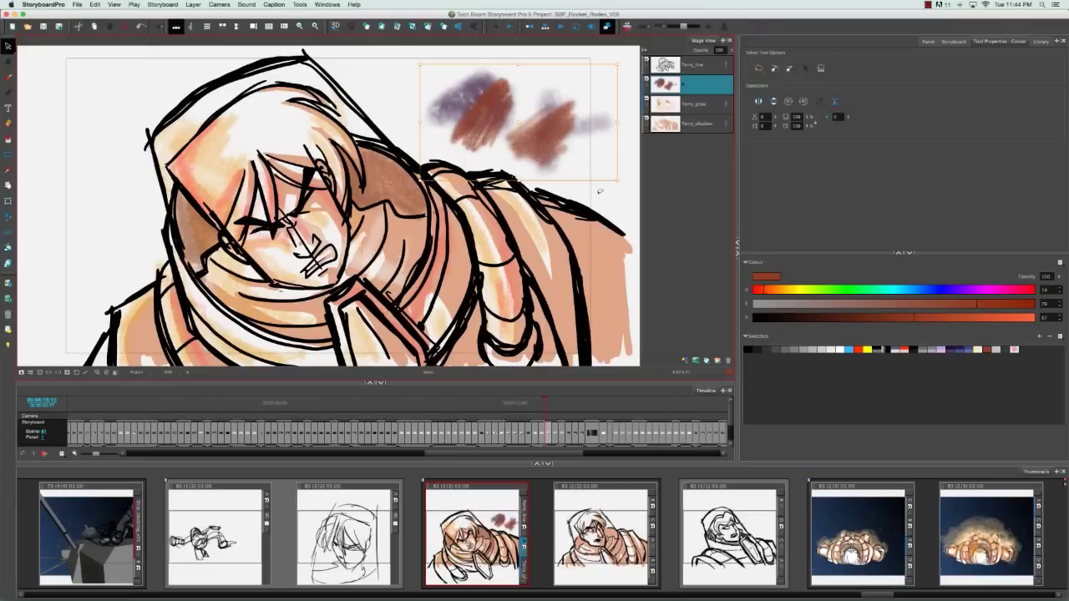
left_click(598, 190)
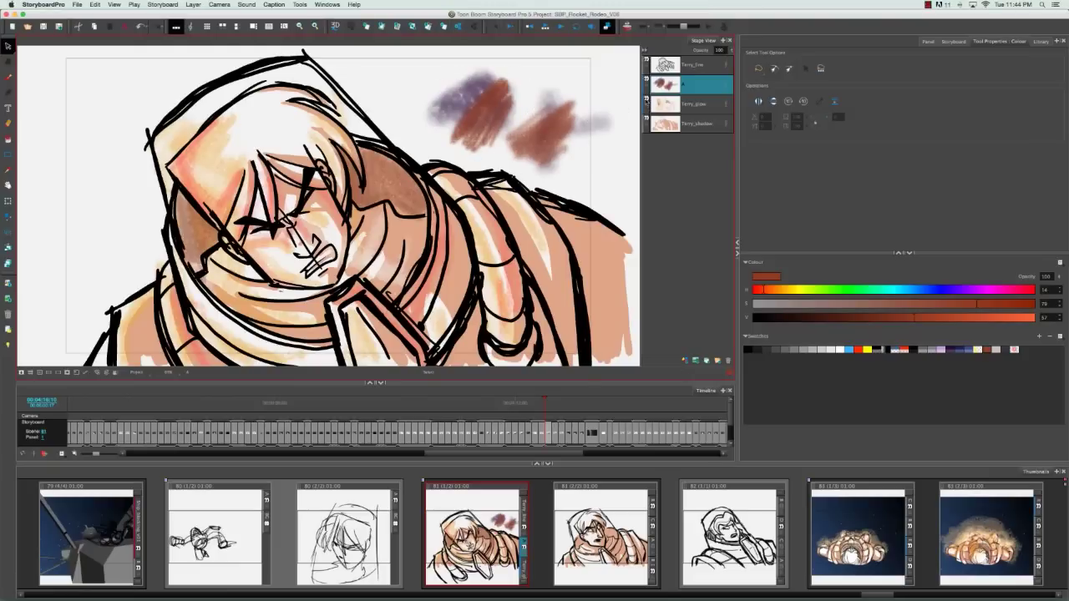
left_click(647, 101)
left_click(647, 100)
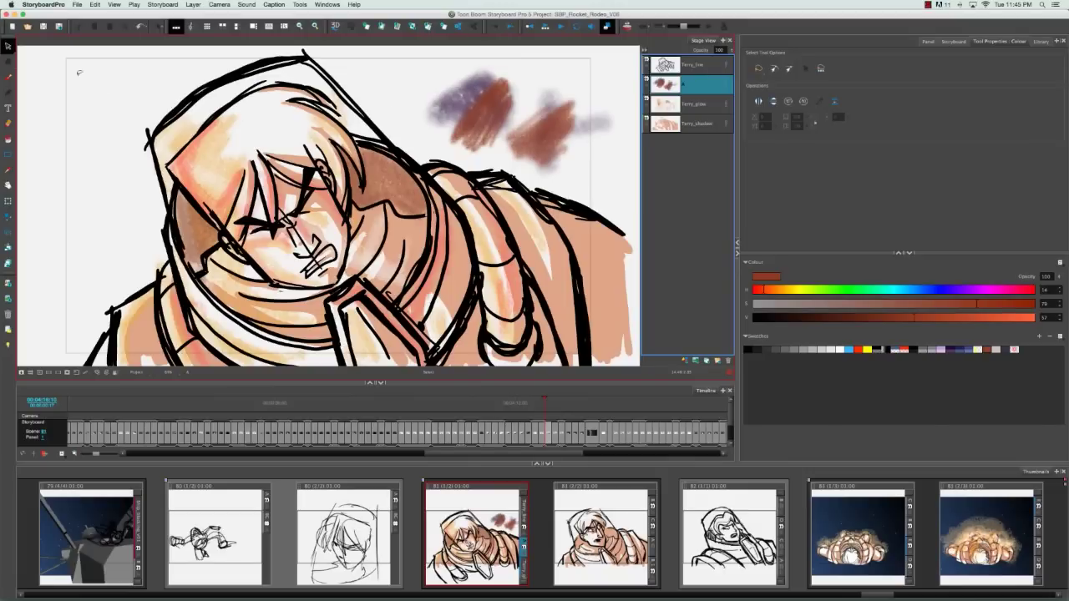
left_click(8, 46)
- Make Terry_line active and try the Perspective and Edit Gradient/Texture tools
left_click(686, 67)
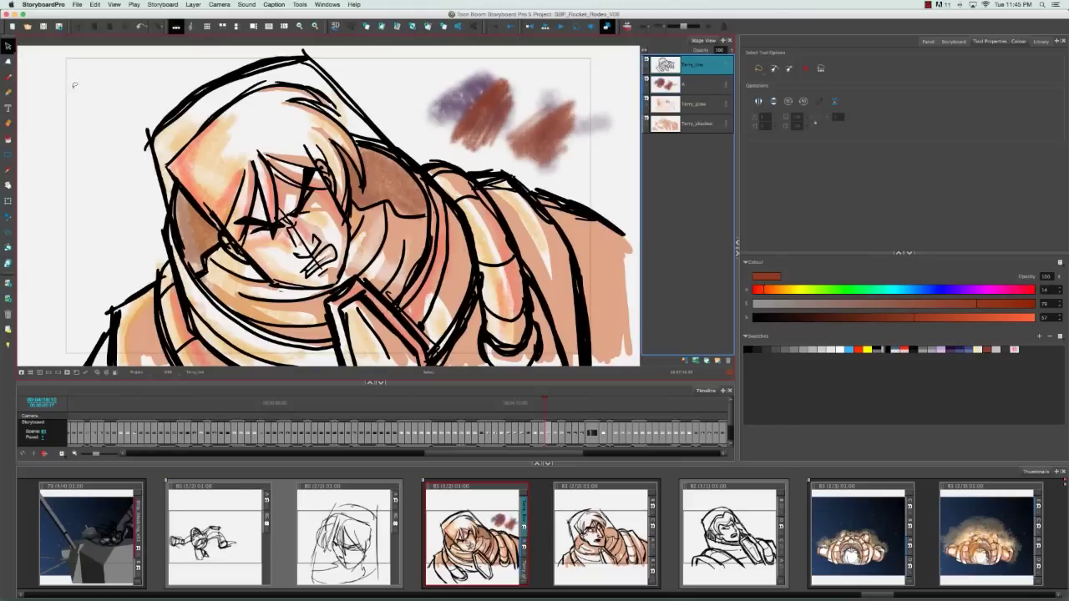
left_click(7, 62)
left_click(8, 62)
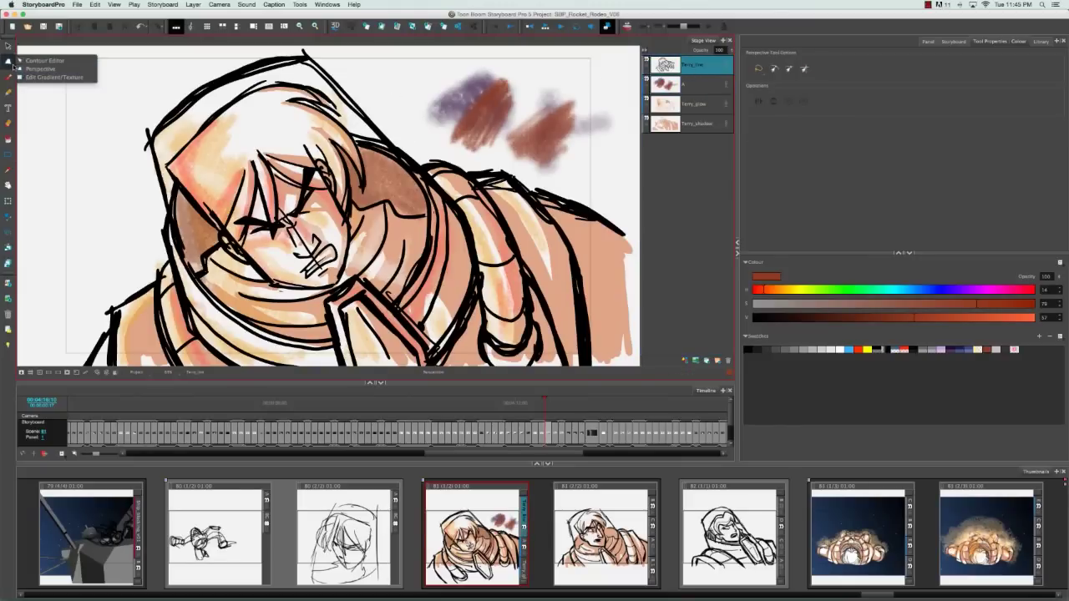
left_click(82, 78)
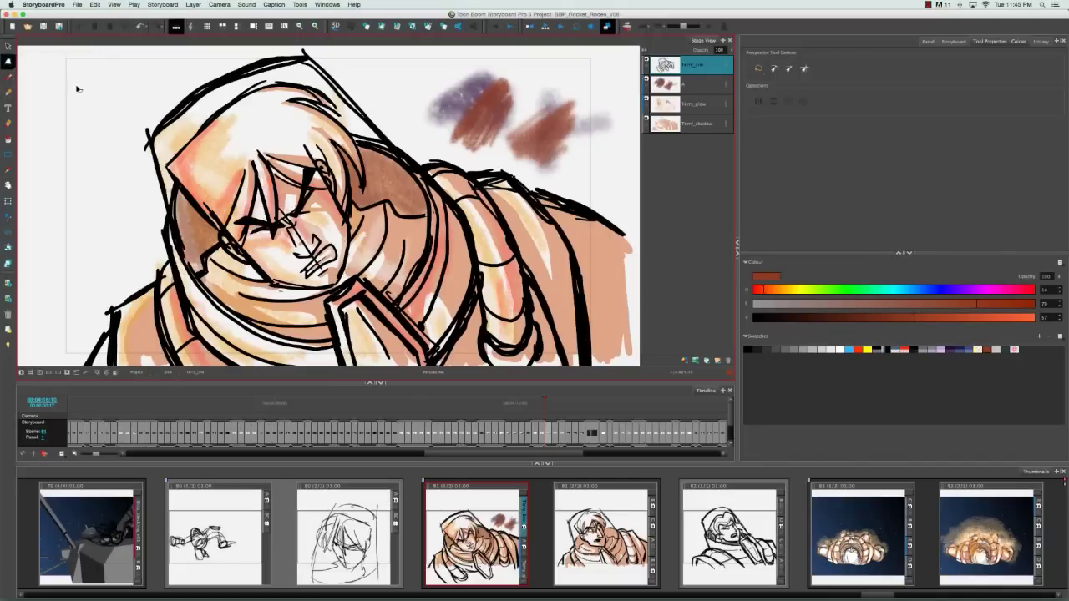
- Return to the Brush tool on layer A, then switch to the Eraser
left_click(8, 76)
left_click(697, 85)
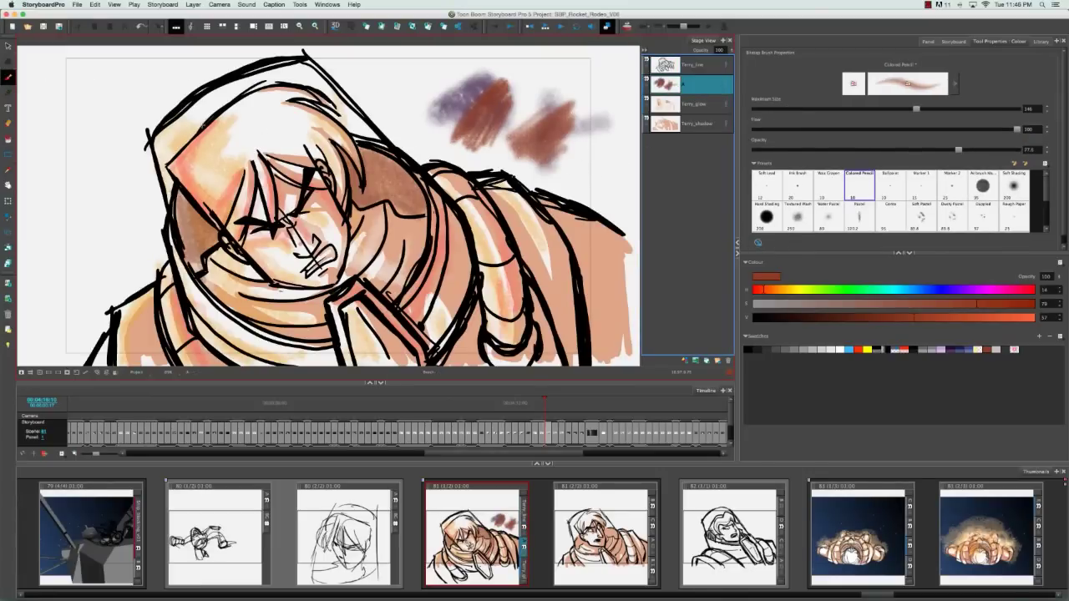
left_click(8, 123)
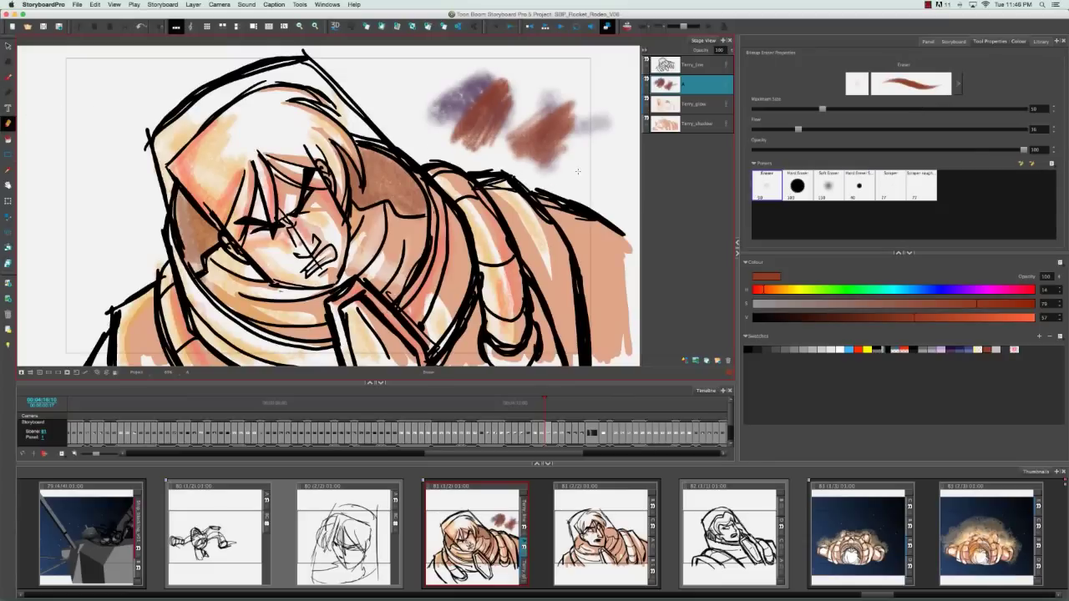
- Soften away the lower-left of the right brown stroke with the Soft Eraser at size 172.4
left_click(827, 189)
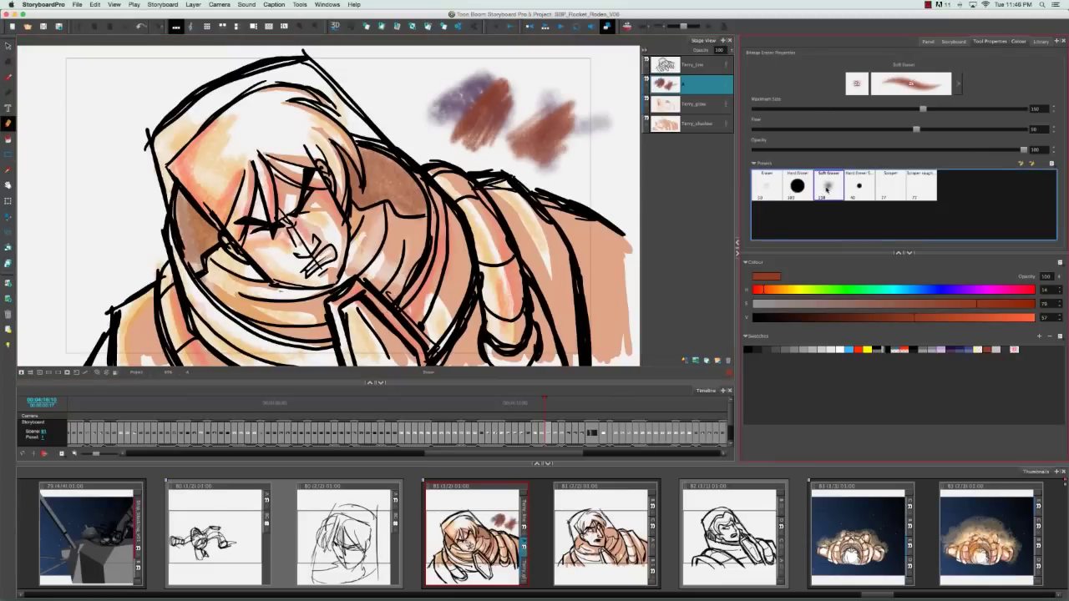
left_click_drag(923, 109, 938, 109)
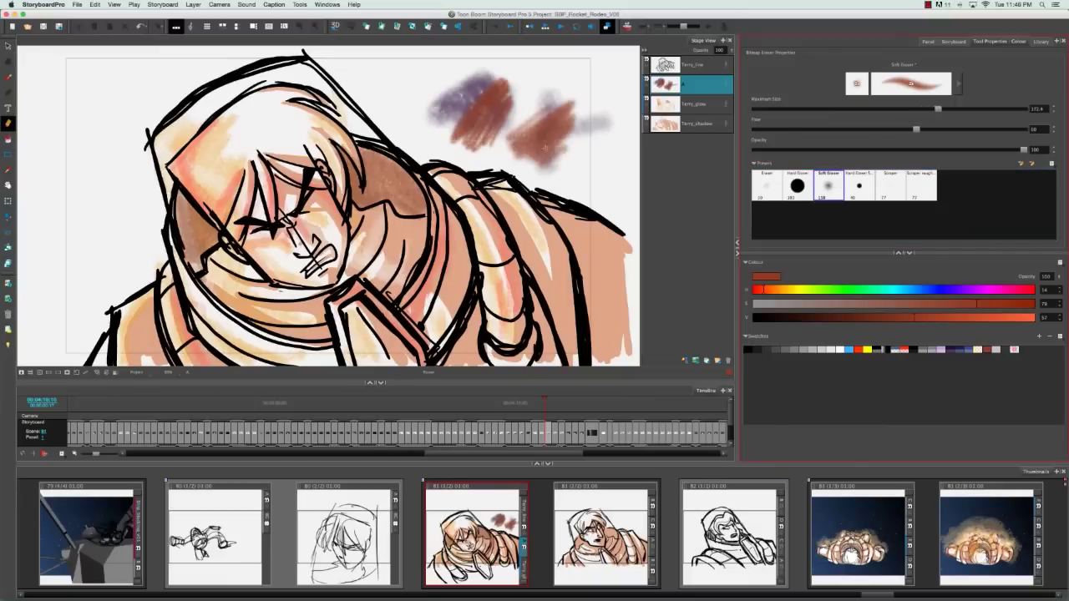
mouse_move(544, 157)
left_mouse_down()
mouse_move(551, 167)
mouse_move(557, 142)
mouse_move(514, 157)
mouse_move(537, 154)
mouse_move(516, 133)
mouse_move(510, 141)
mouse_move(562, 155)
left_mouse_up()
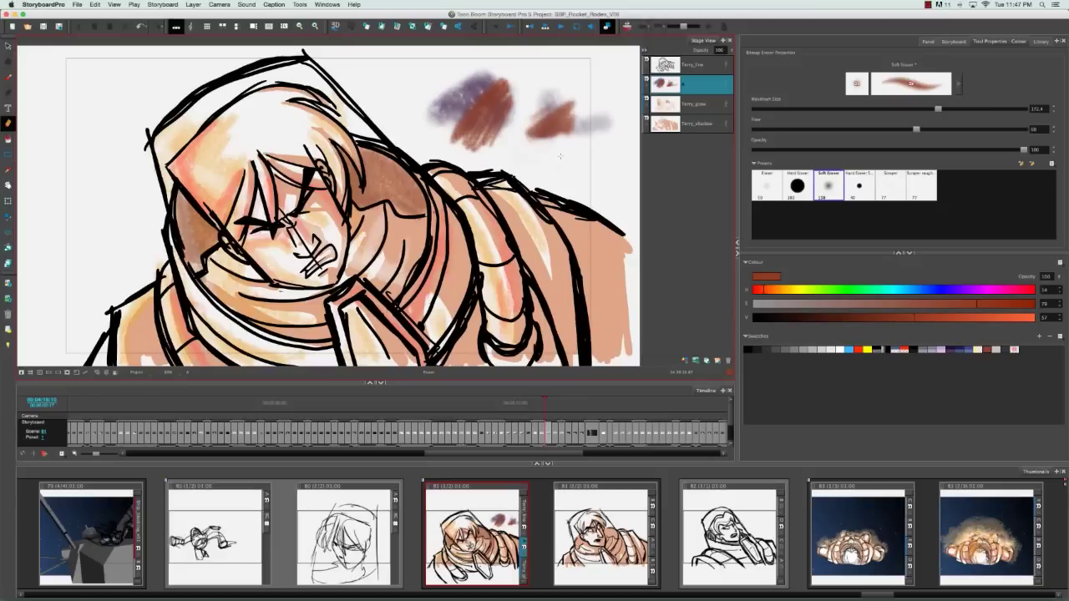
scroll(557, 129, "up", 5)
left_click_drag(557, 129, 310, 285)
scroll(310, 285, "up", 4)
left_click_drag(537, 159, 325, 258)
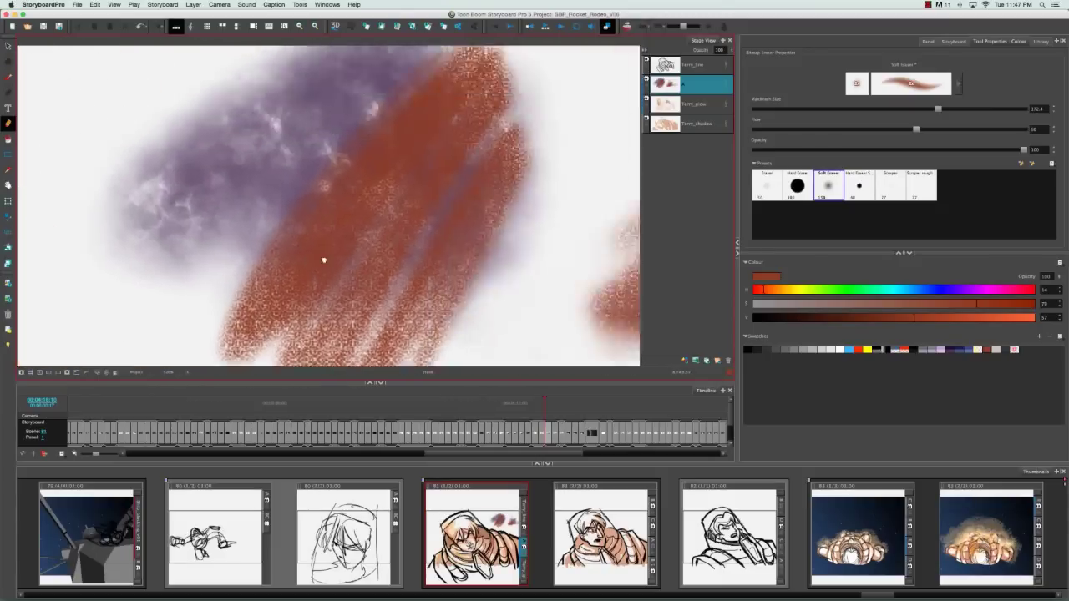
scroll(325, 258, "up", 1)
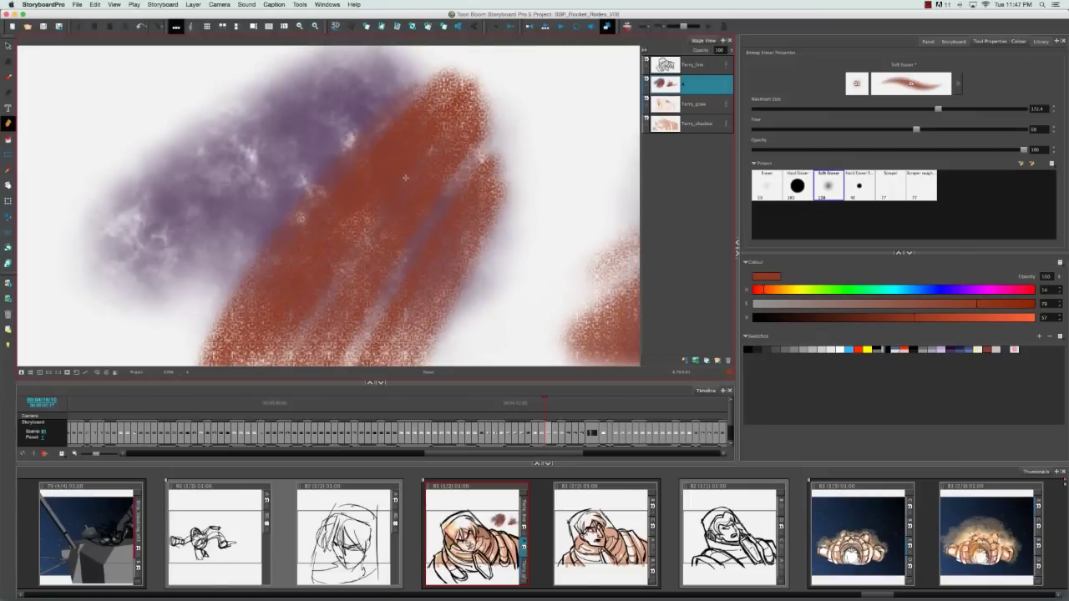
scroll(408, 180, "down", 8)
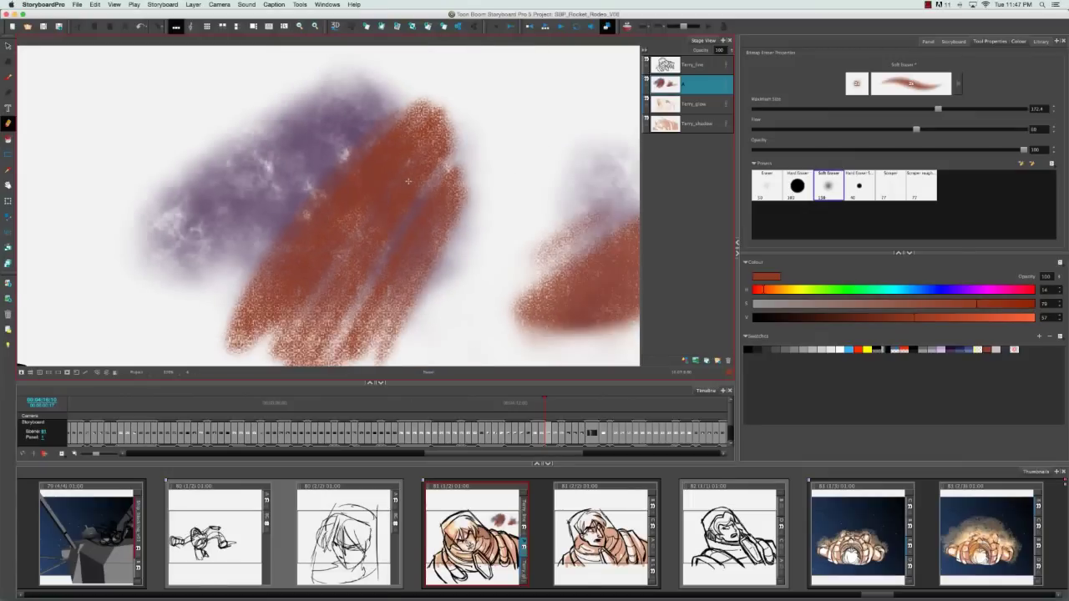
scroll(380, 213, "up", 2)
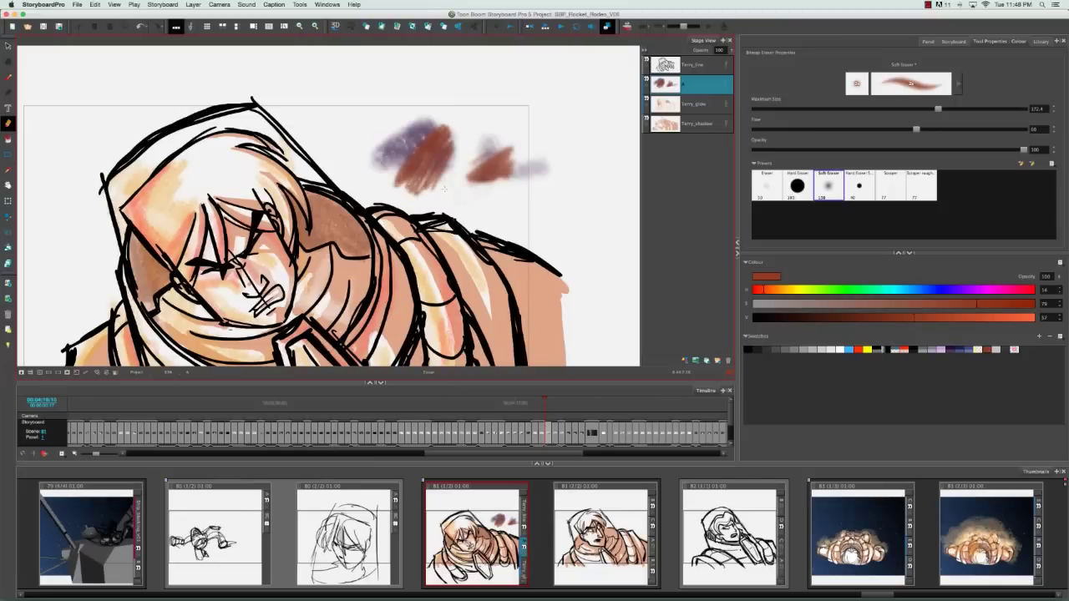
scroll(444, 190, "down", 3)
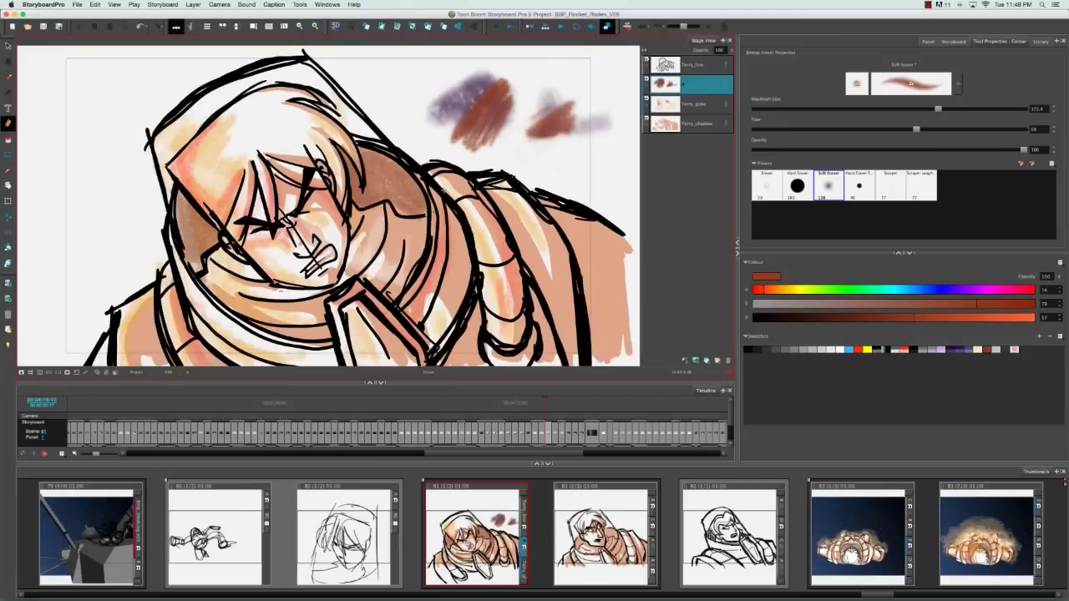